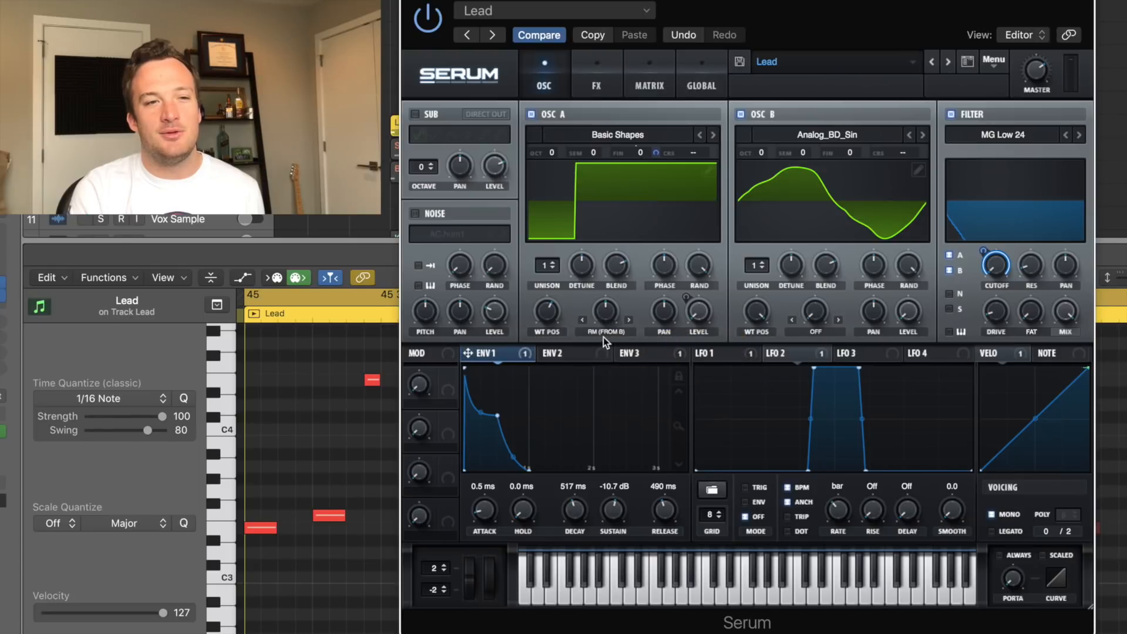
Set oscillator A's warp mode to RM (from B) with a 50% warp amount, checking oscillator B's level
click(598, 333)
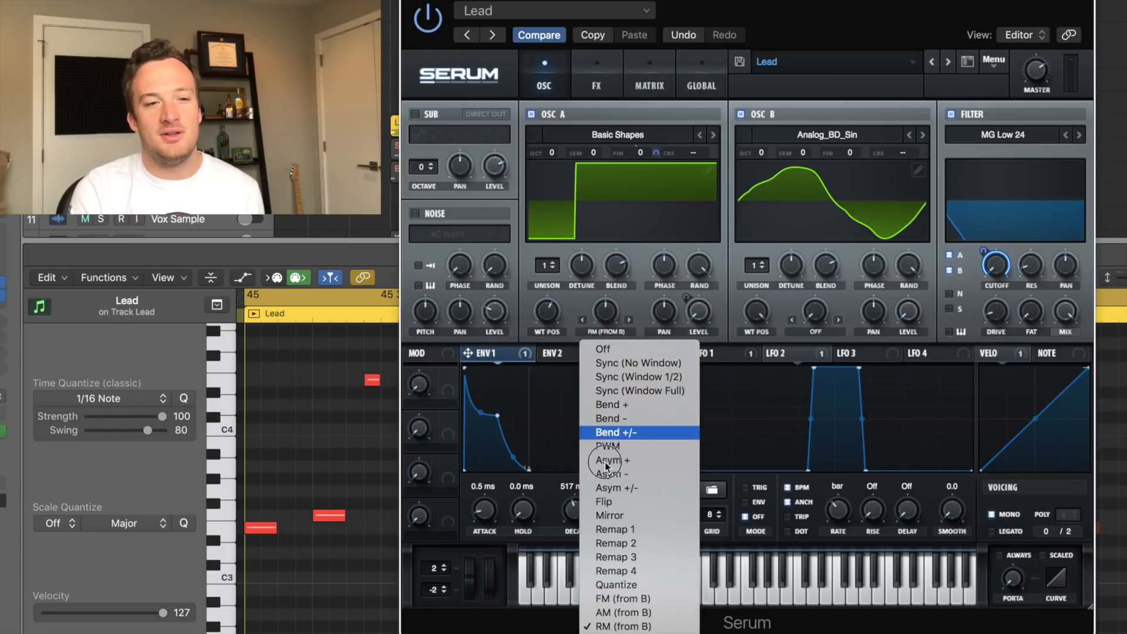
click(615, 625)
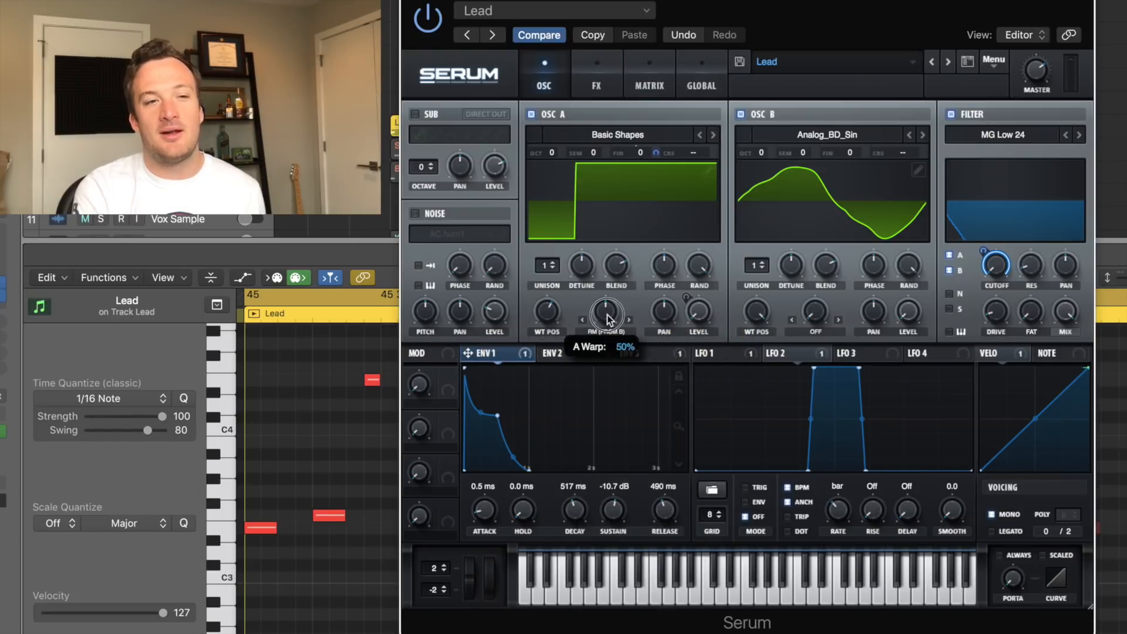
drag(919, 321, 914, 230)
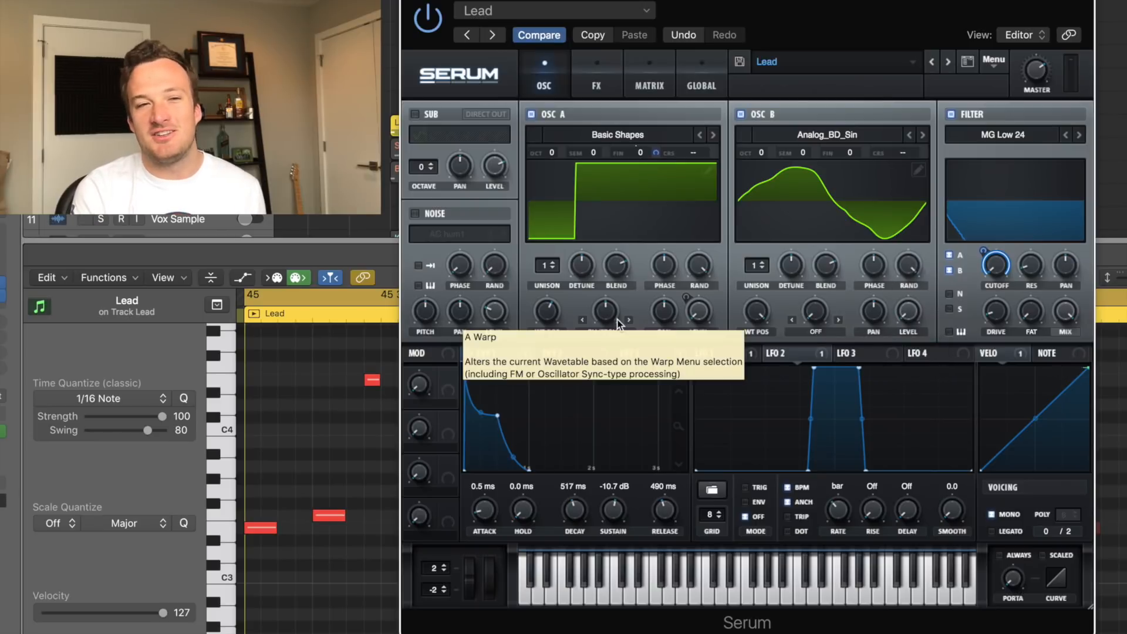
drag(605, 317, 584, 202)
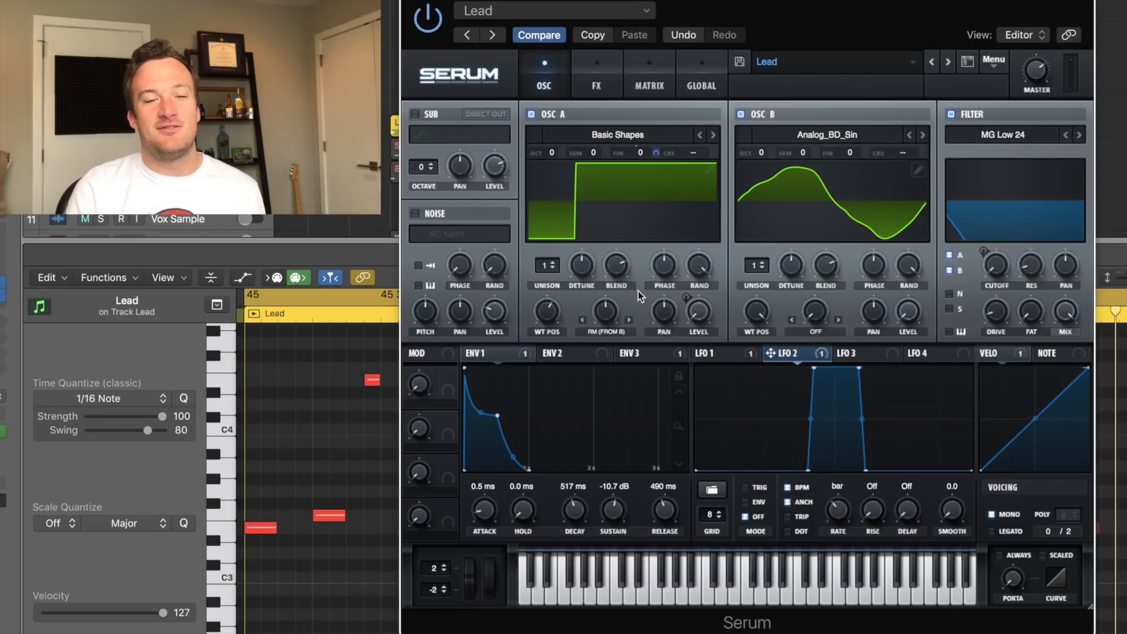
Examine how LFO 1 modulates oscillator A's fine pitch and how Envelope 1 drives the filter cutoff while playing the lead
click(733, 355)
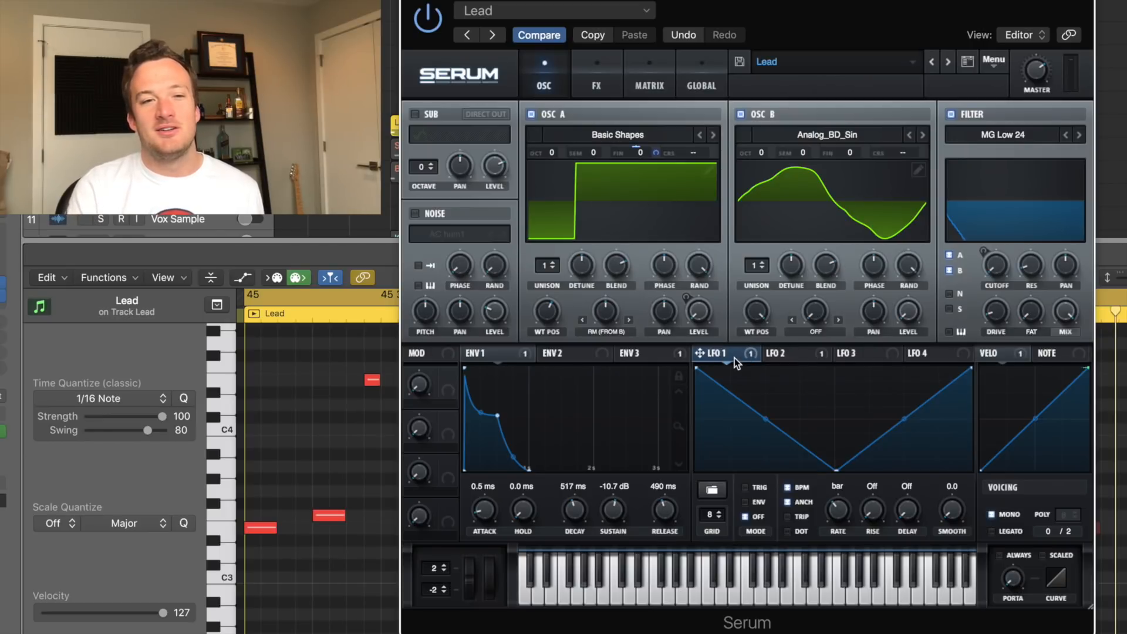
click(743, 359)
click(706, 355)
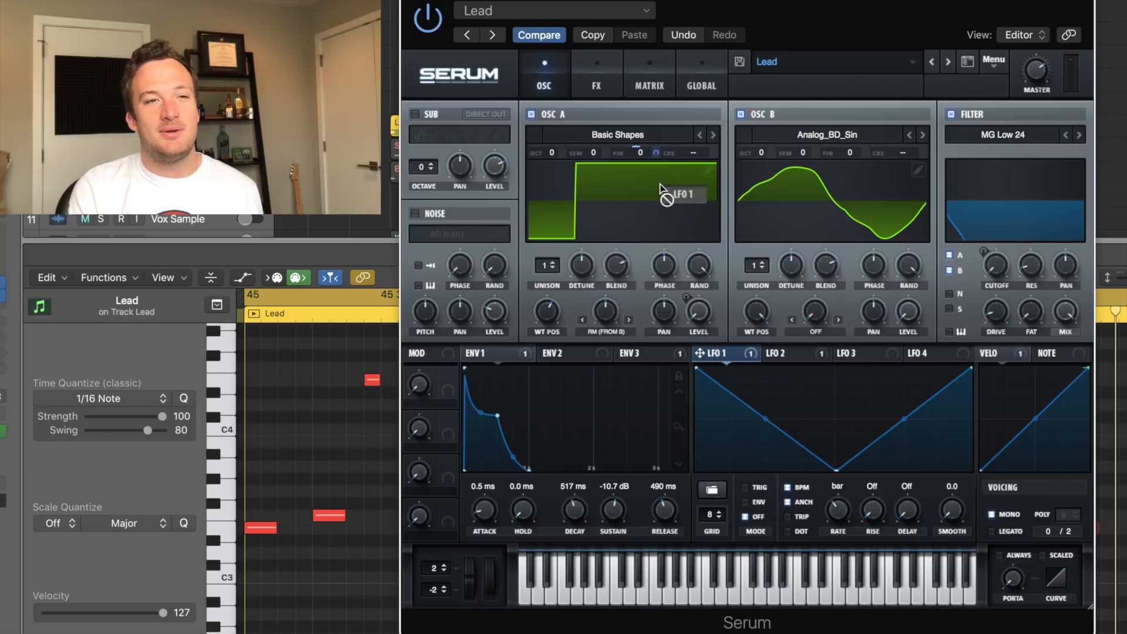
drag(654, 152, 655, 153)
key(space)
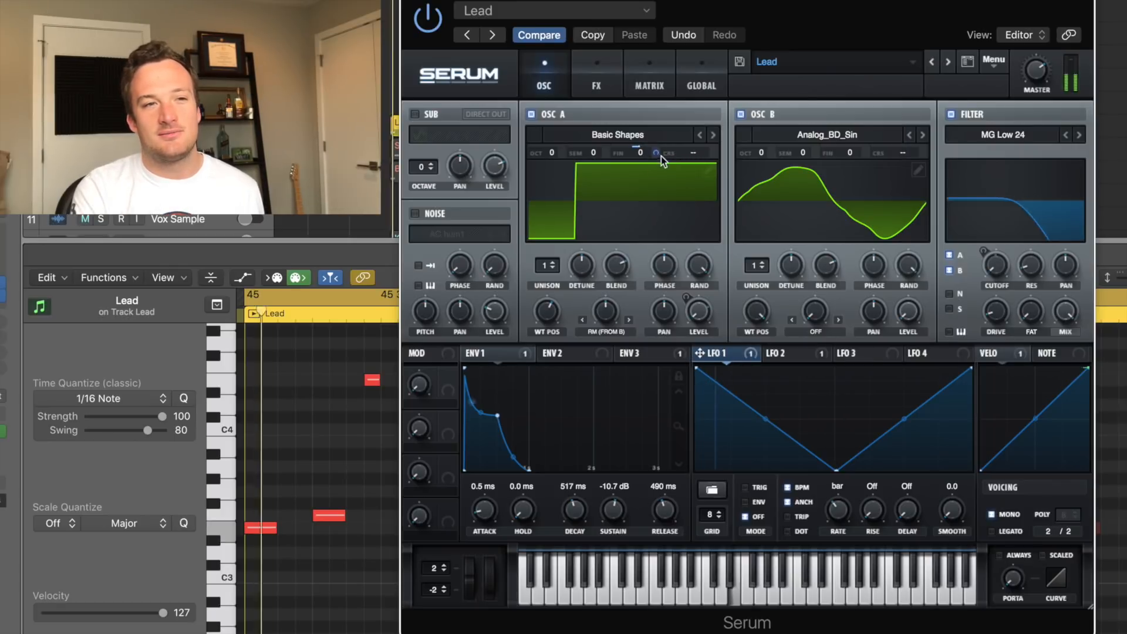
mouse_move(657, 154)
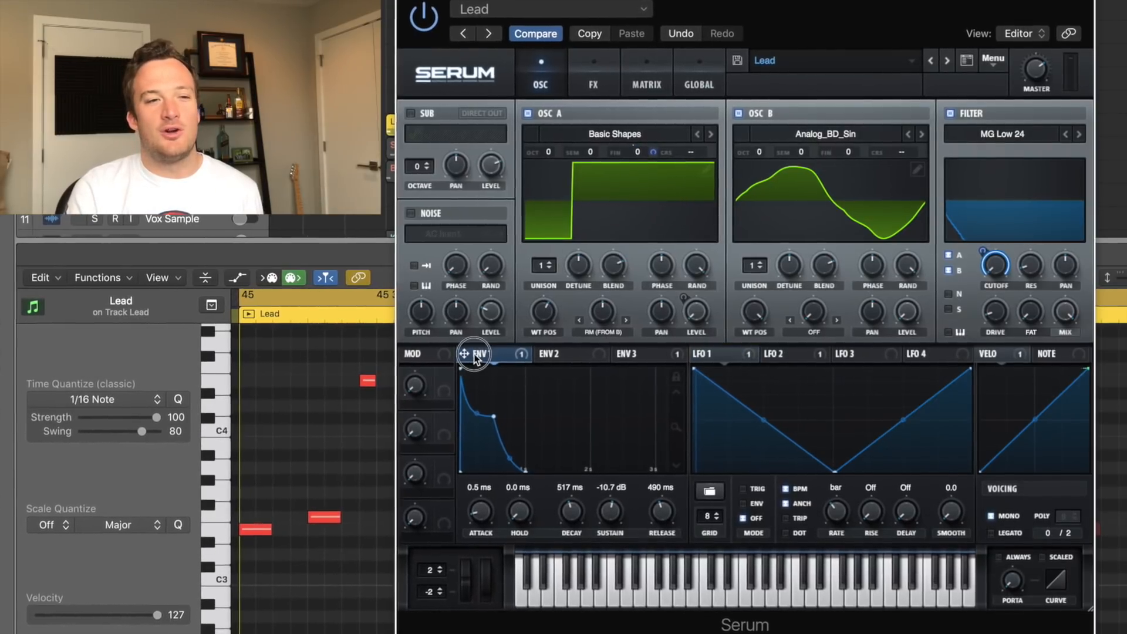
mouse_move(982, 250)
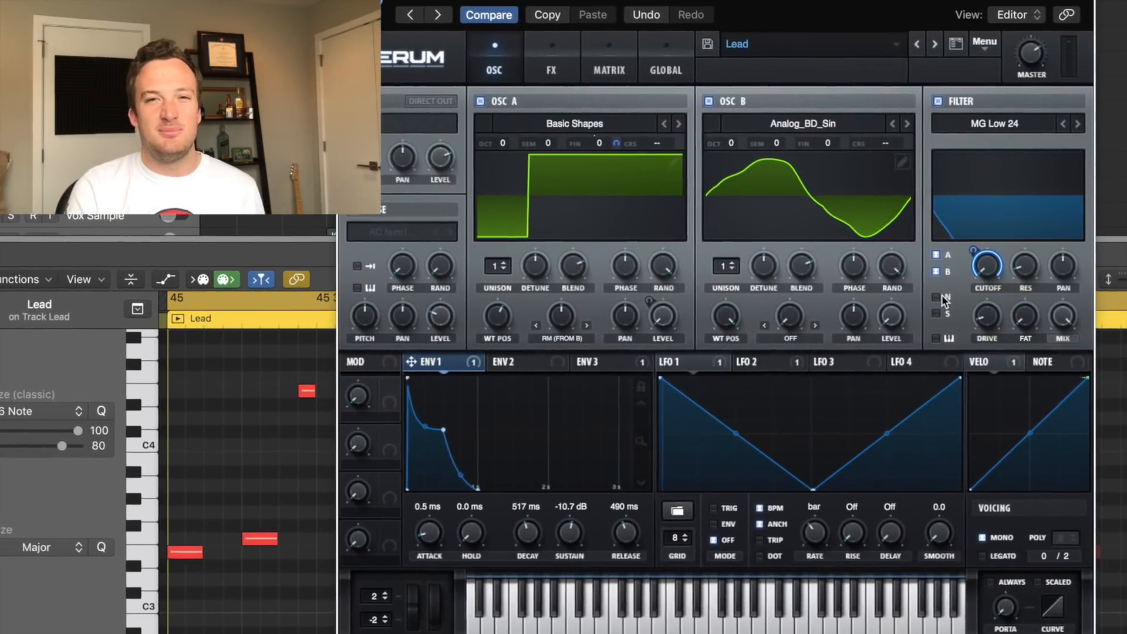
key(space)
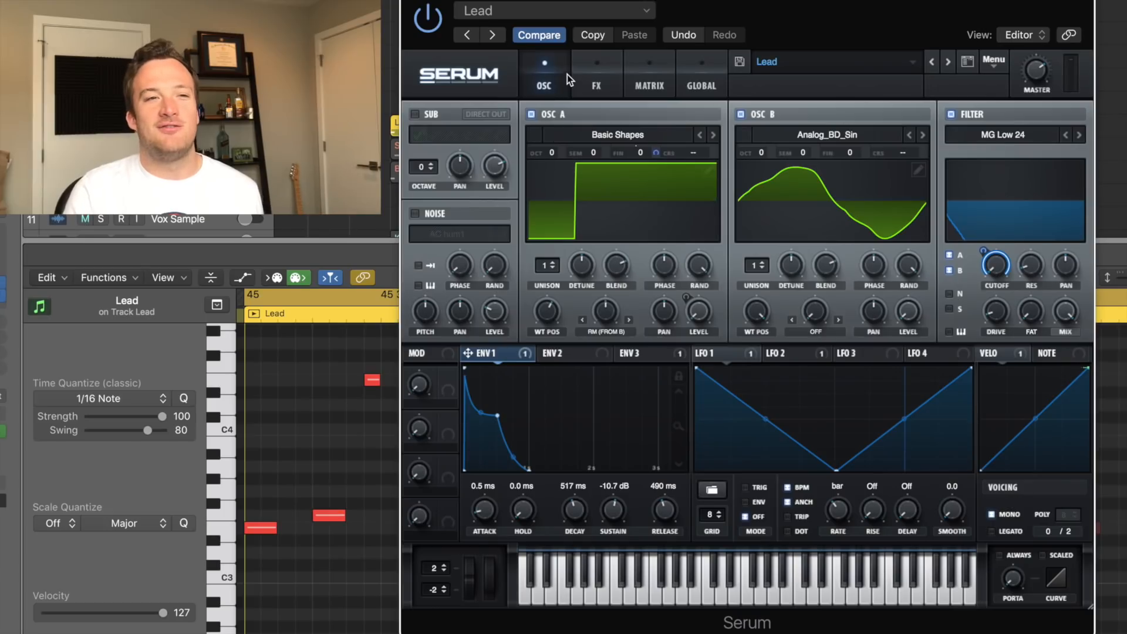
Open the lead's effects and check LFO 2's modulation of the reverb mix while playing the lead
click(478, 36)
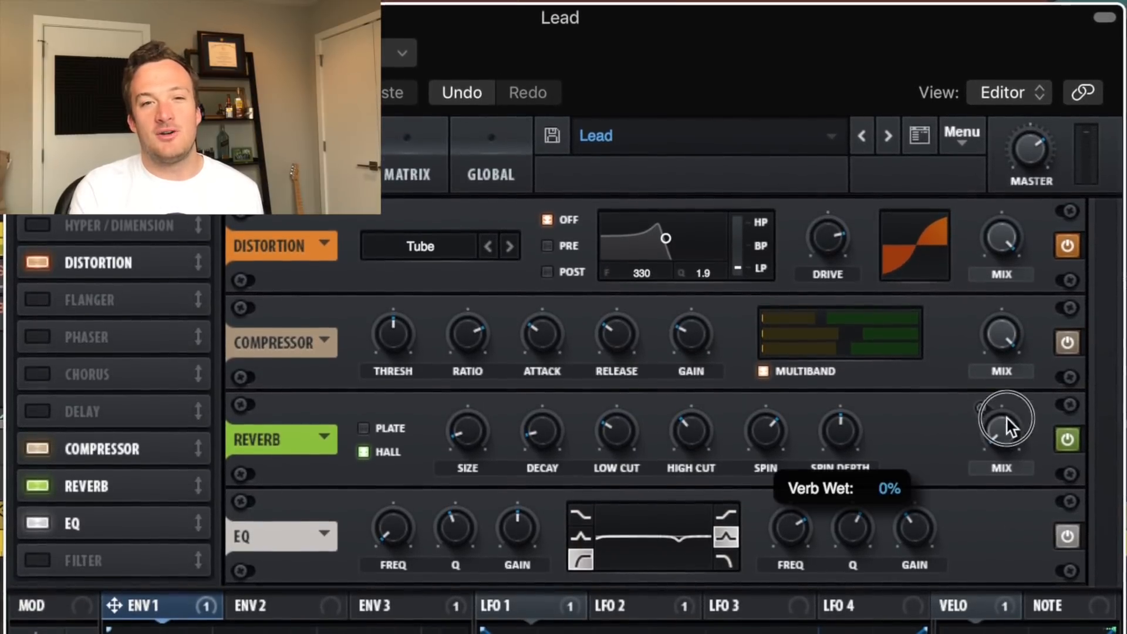
click(651, 602)
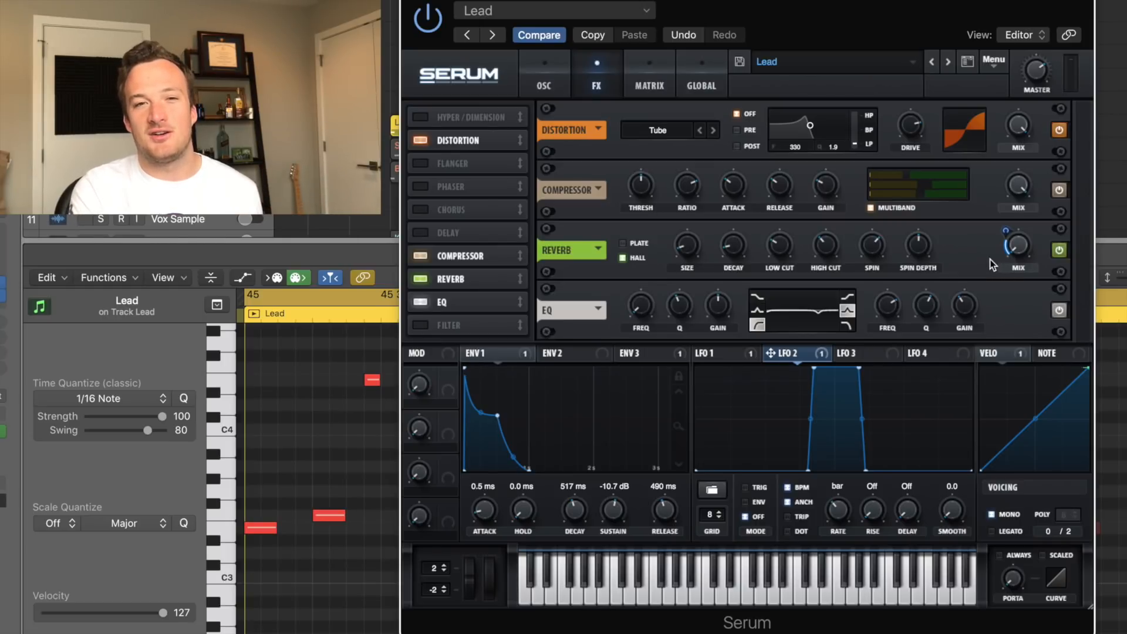
mouse_move(1006, 242)
mouse_down()
mouse_move(1006, 181)
mouse_move(999, 259)
mouse_up()
key(space)
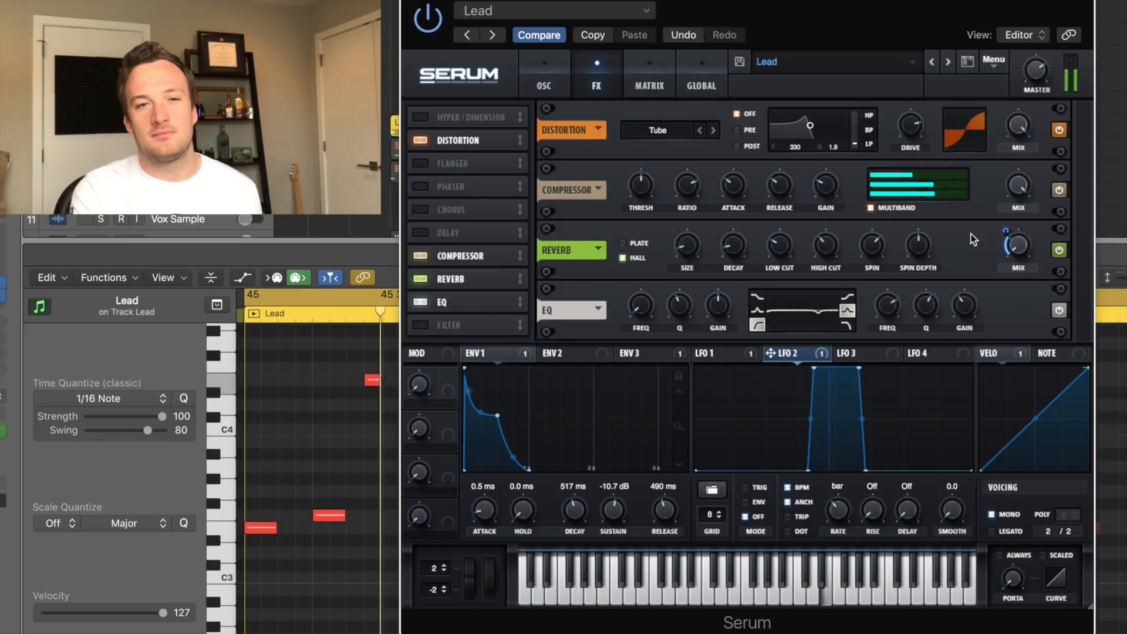
key(space)
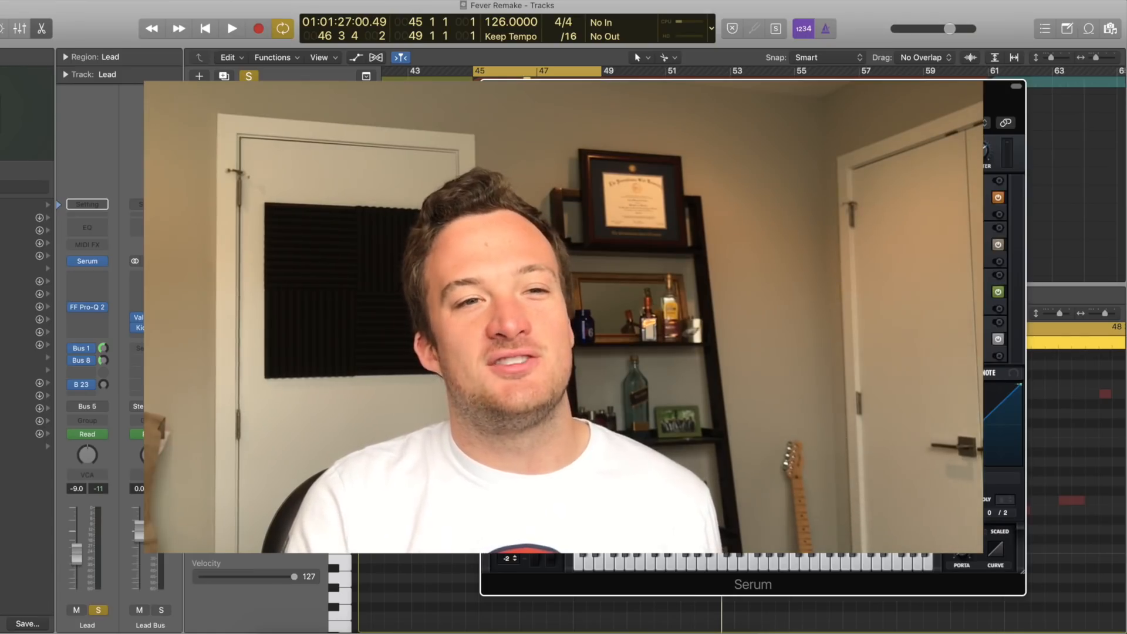
Close the lead's synth window and mute the unsoloed Lead track
key(super+w)
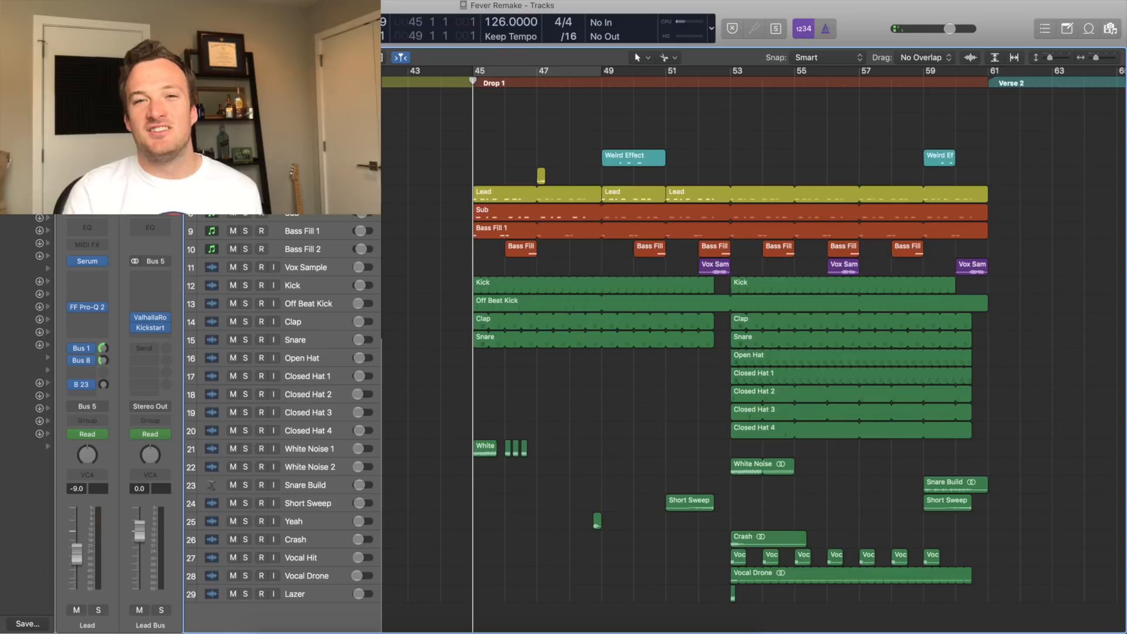
key(ctrl+m)
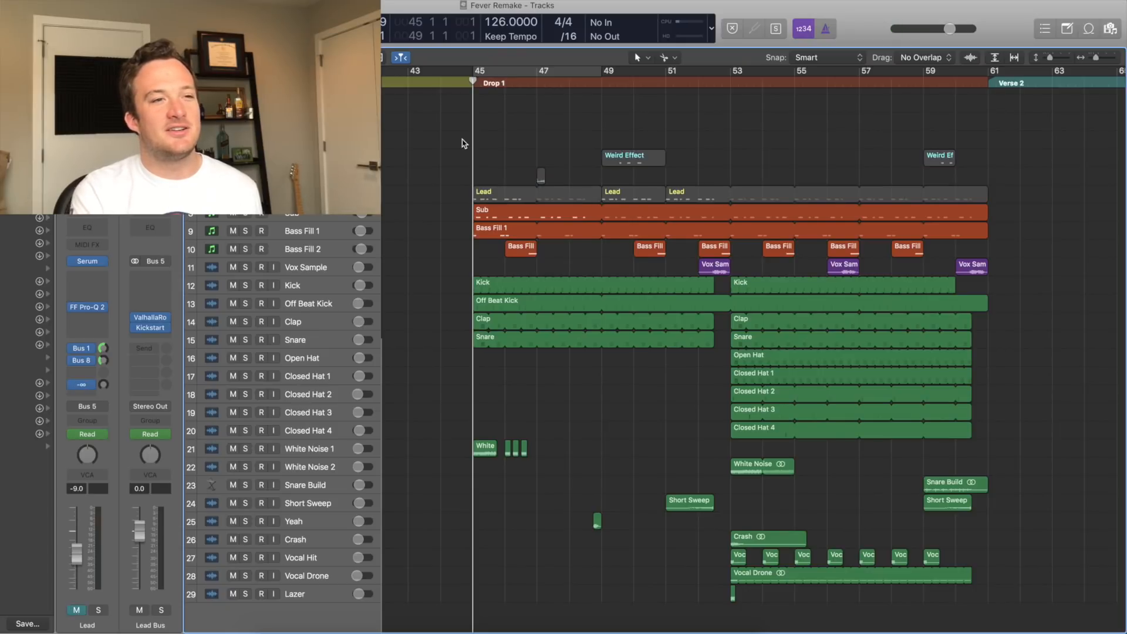
key(space)
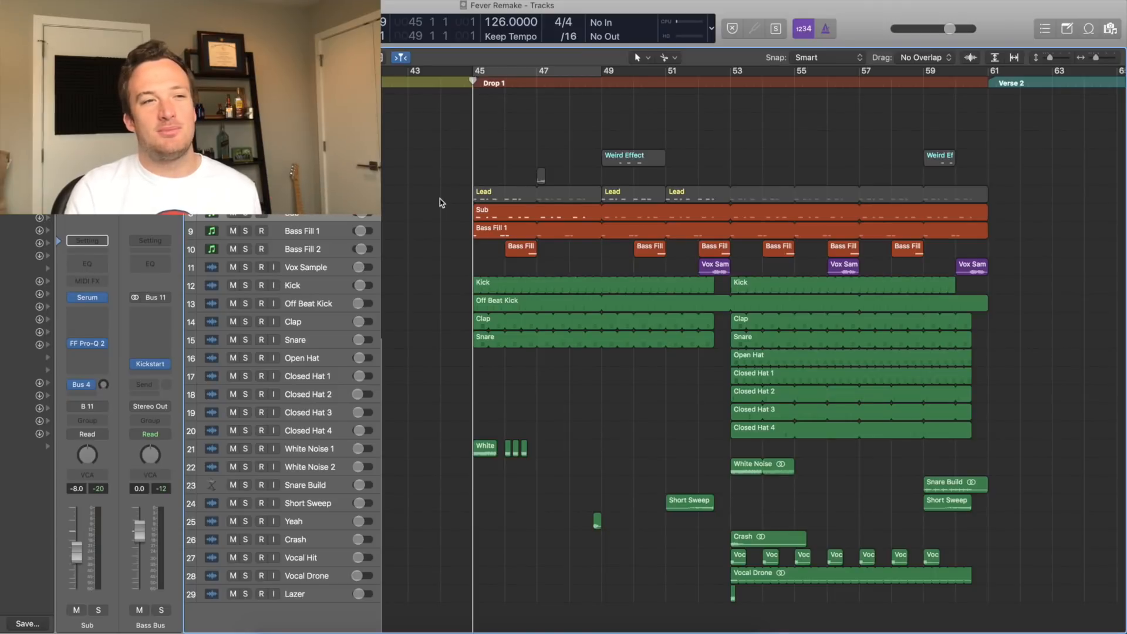
Open the Sub region's notes in the piano roll and play the Sub track soloed
double_click(497, 217)
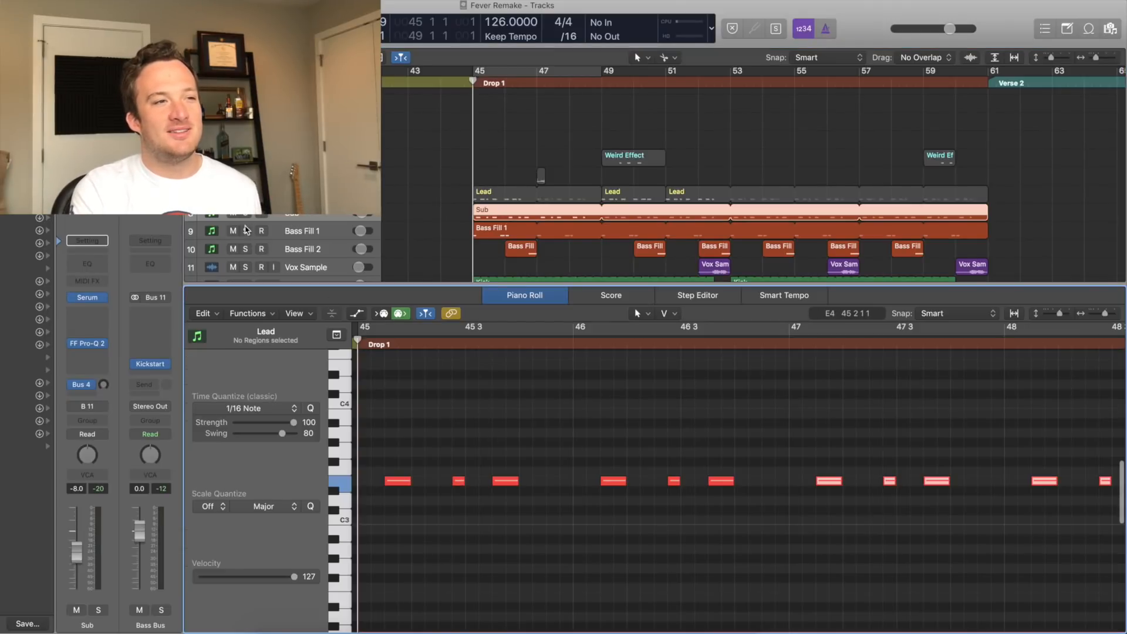
key(s)
key(space)
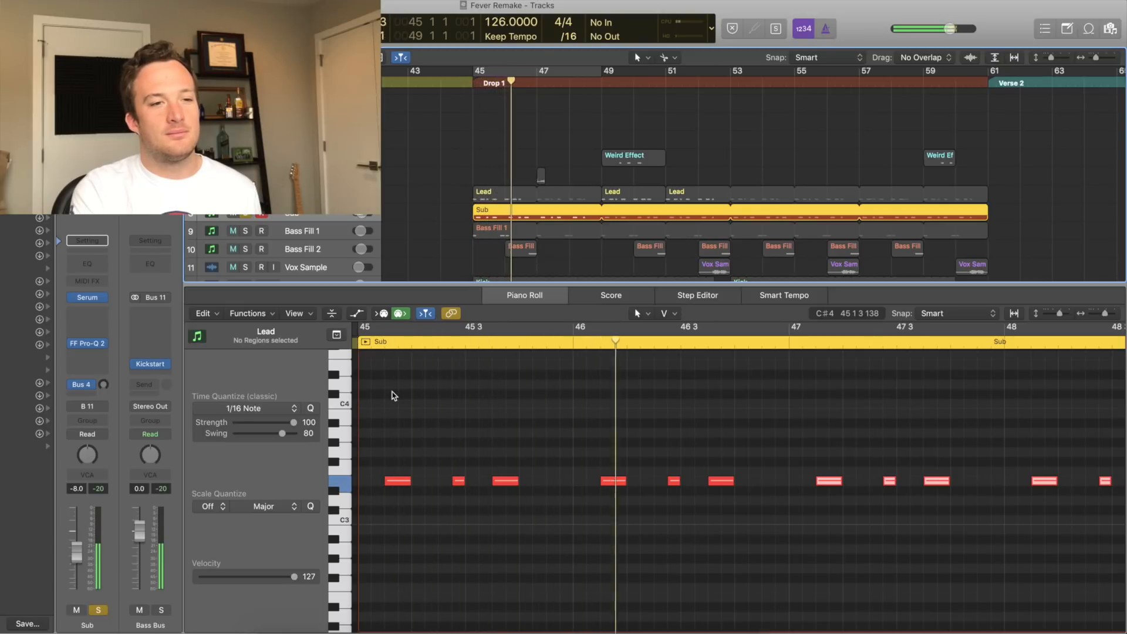
Open the Sub track's synth, examine its oscillator A, Envelope 2 sustain and effects settings, and close it
click(88, 298)
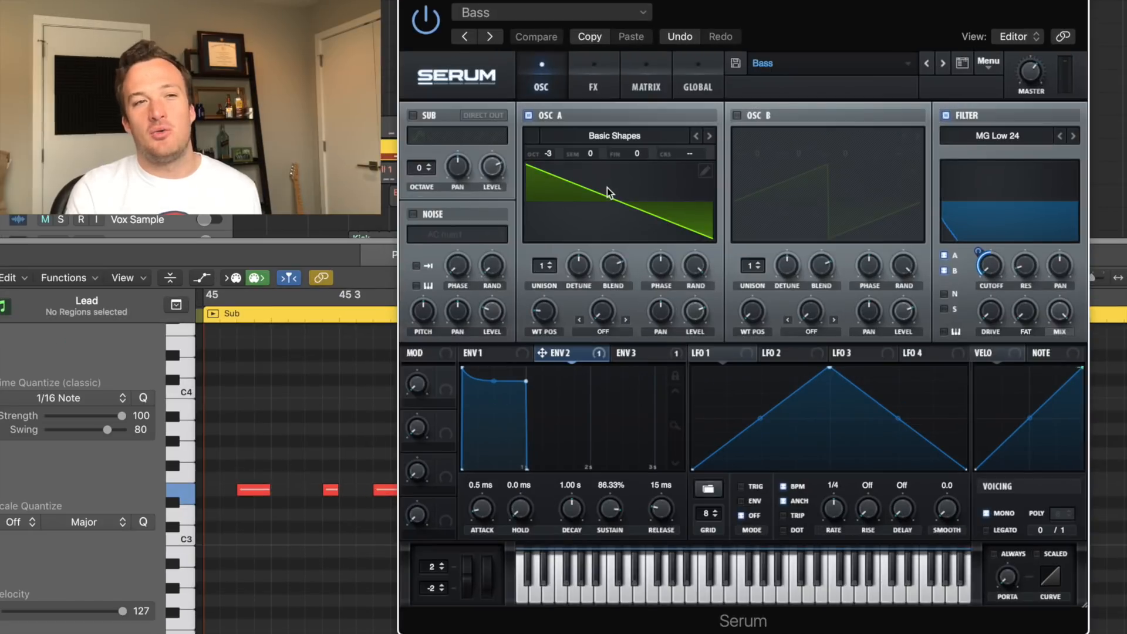
click(630, 215)
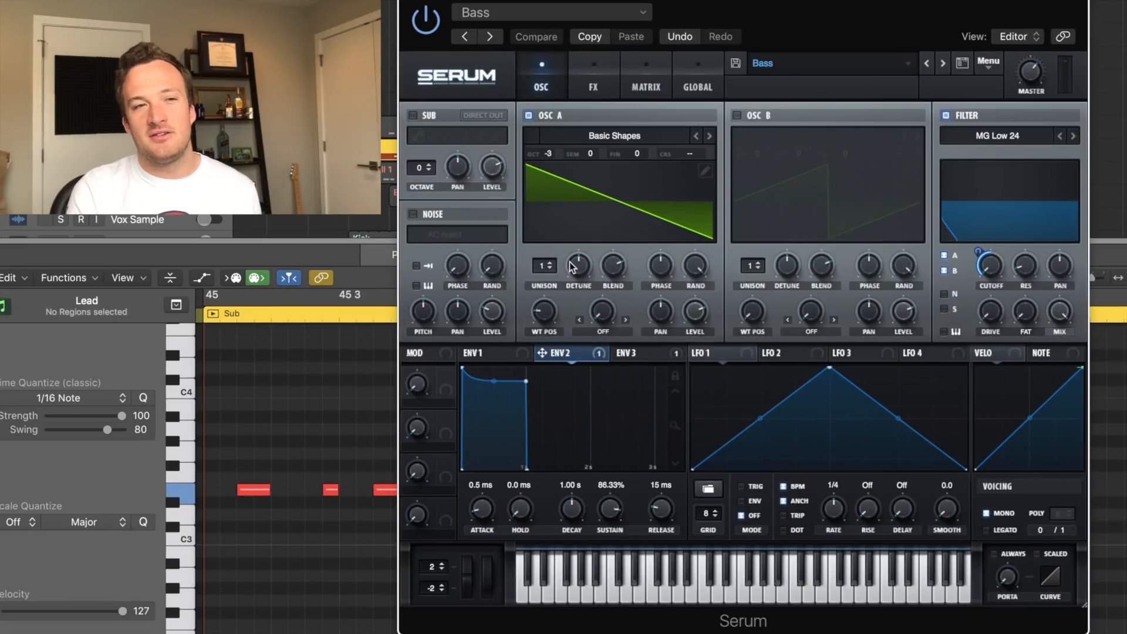
click(549, 267)
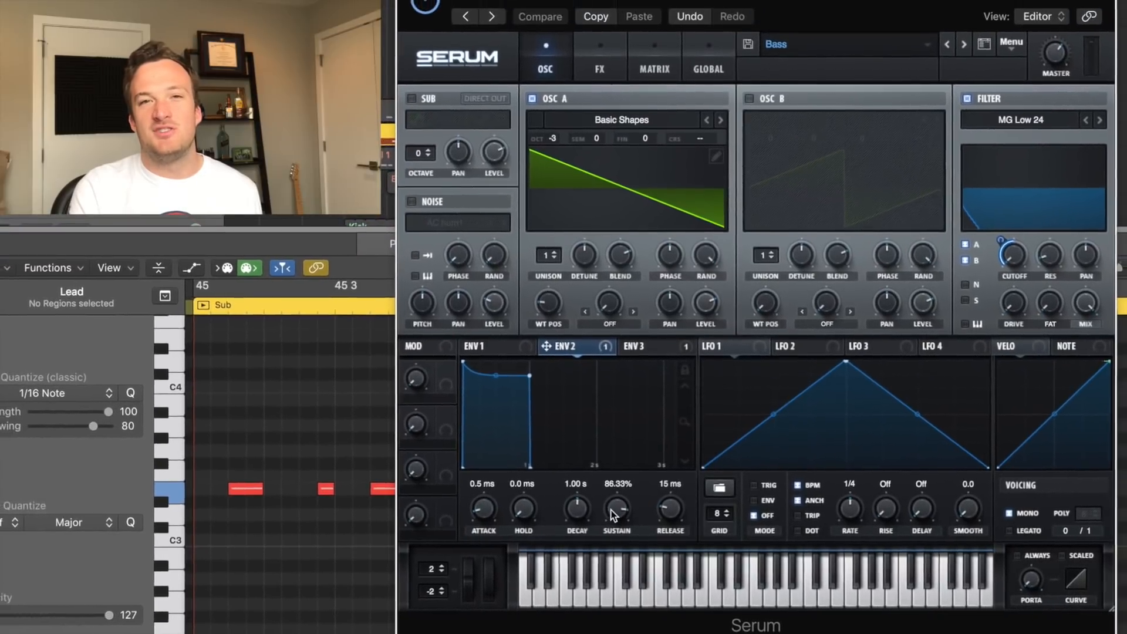
drag(604, 508, 605, 506)
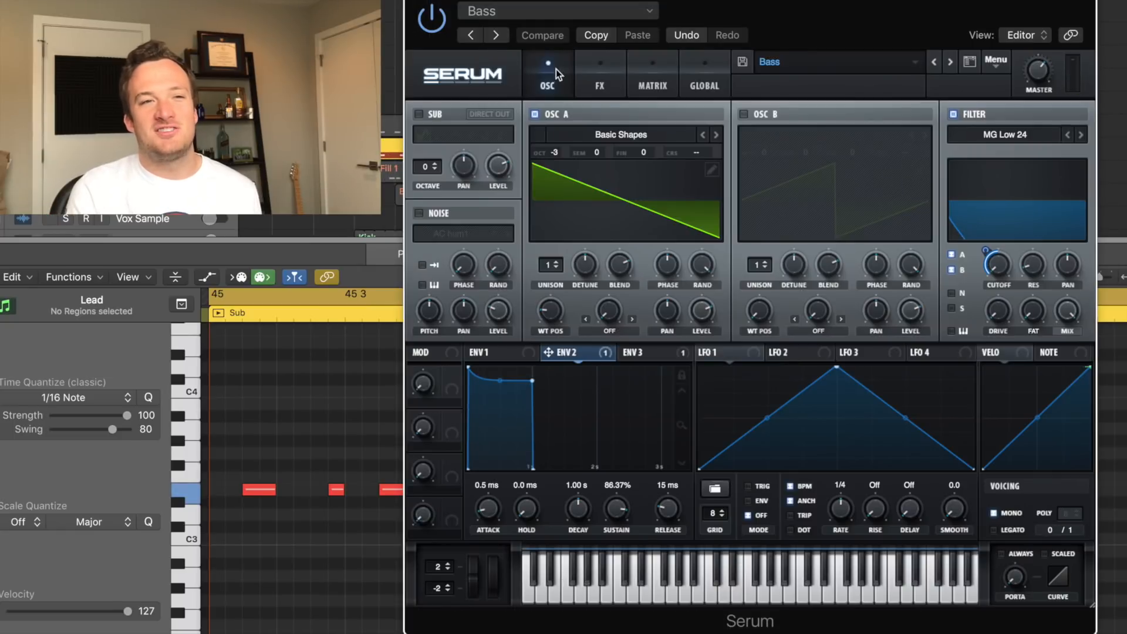
click(590, 79)
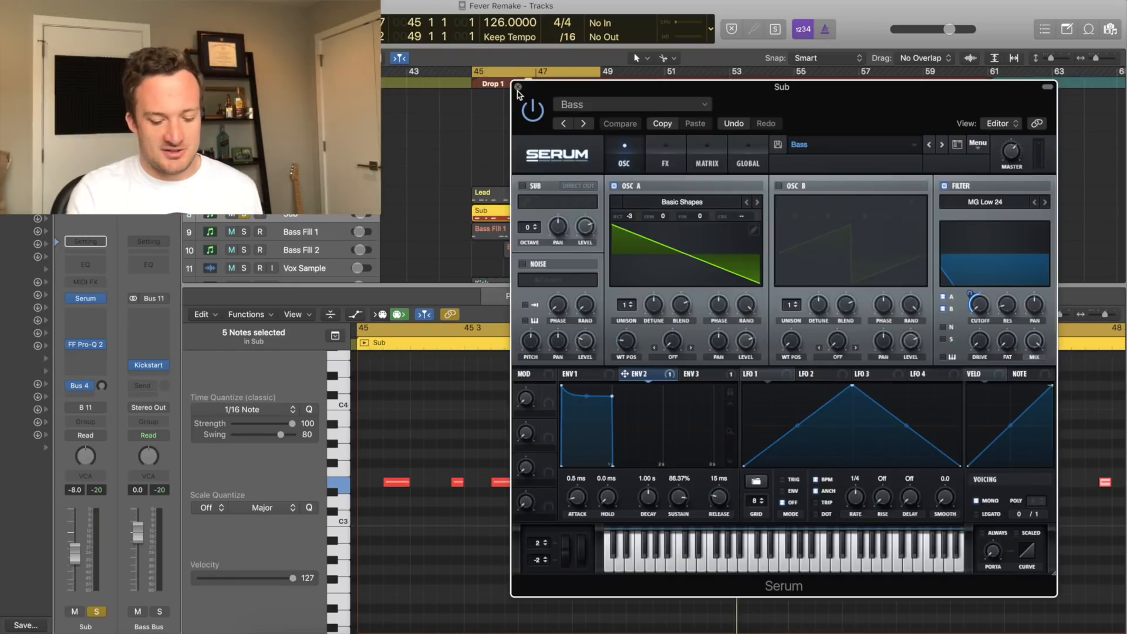
click(518, 87)
Hide the piano roll and audition Bass Fill 1 and Bass Fill 2 in place of Sub, leaving only Bass Fill 1 soloed
key(p)
click(244, 215)
click(244, 232)
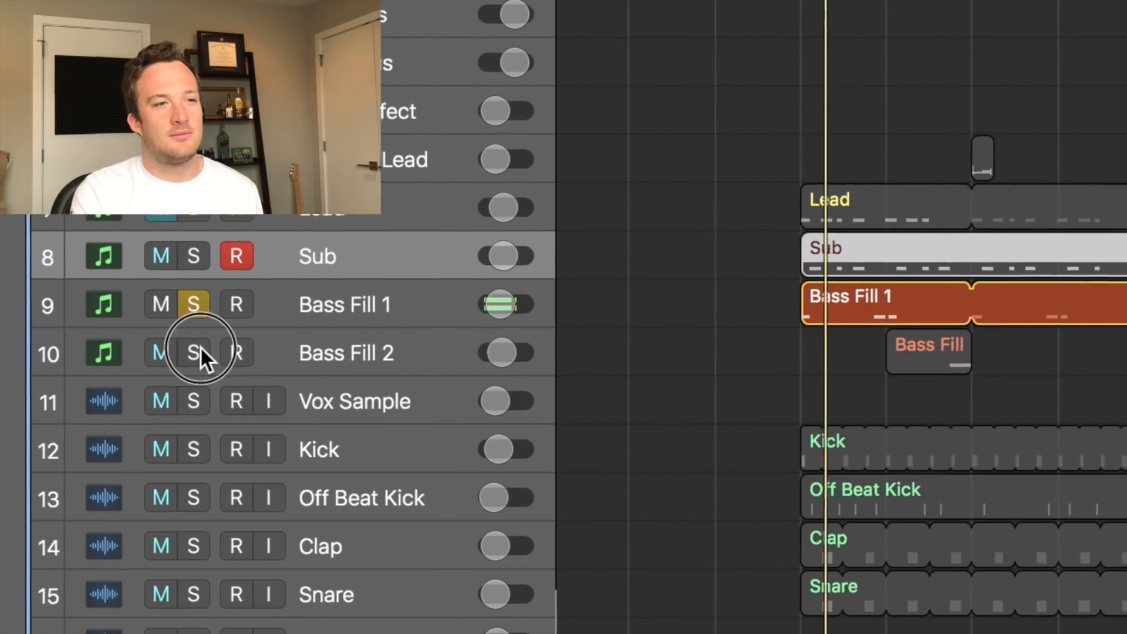
click(243, 250)
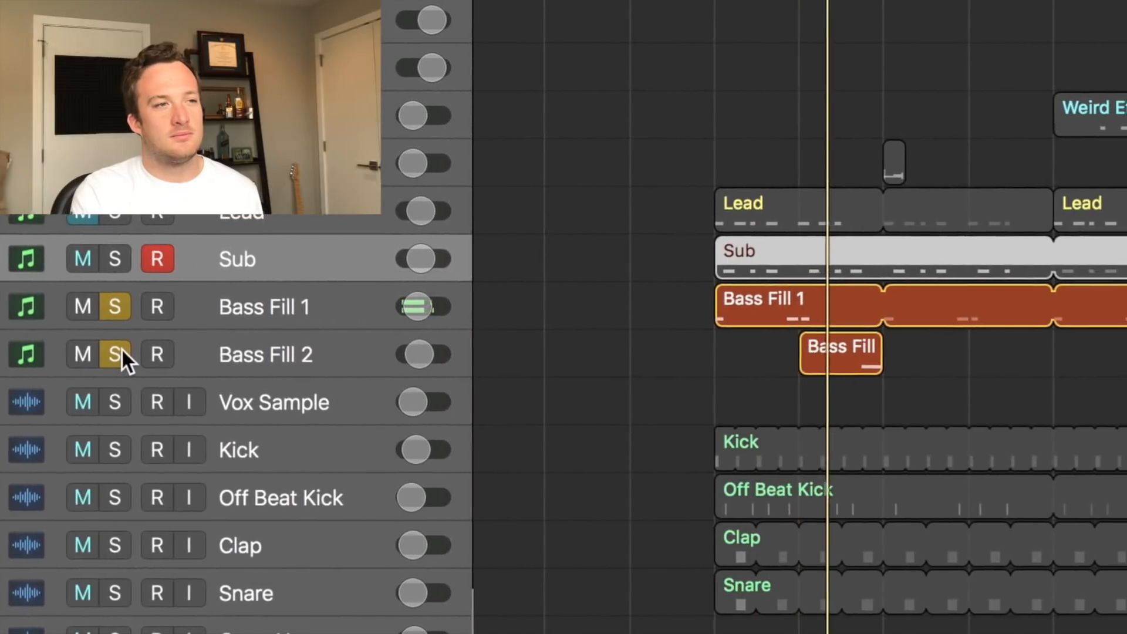
alt+click(75, 310)
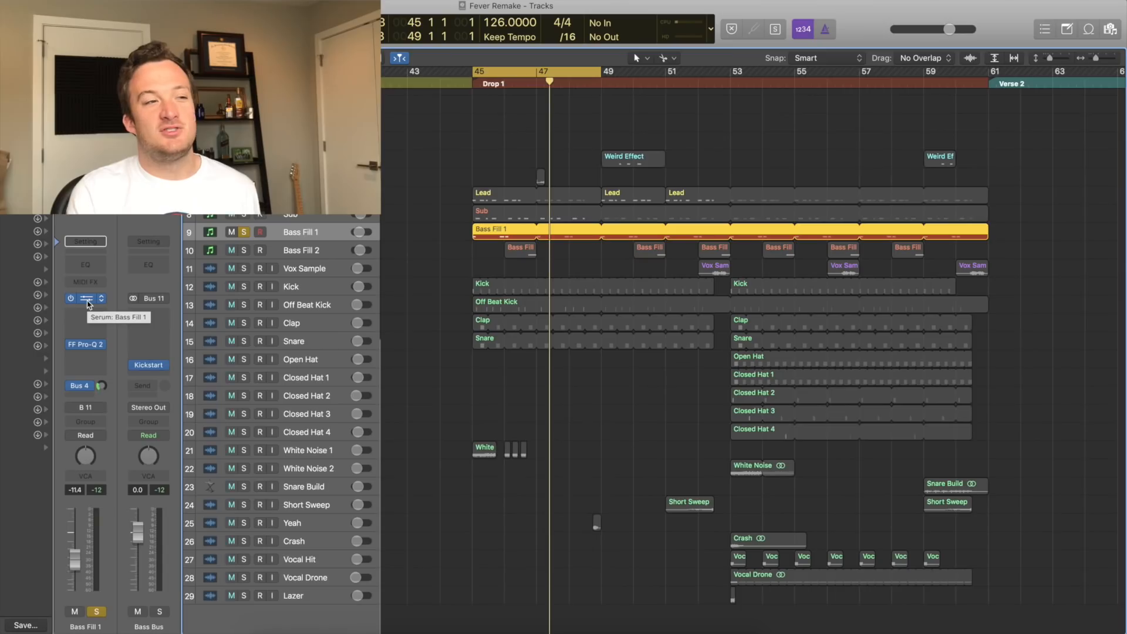
Open Bass Fill 1's synth, set oscillator A's warp mode to RM (from B) and try different warp amounts
click(85, 298)
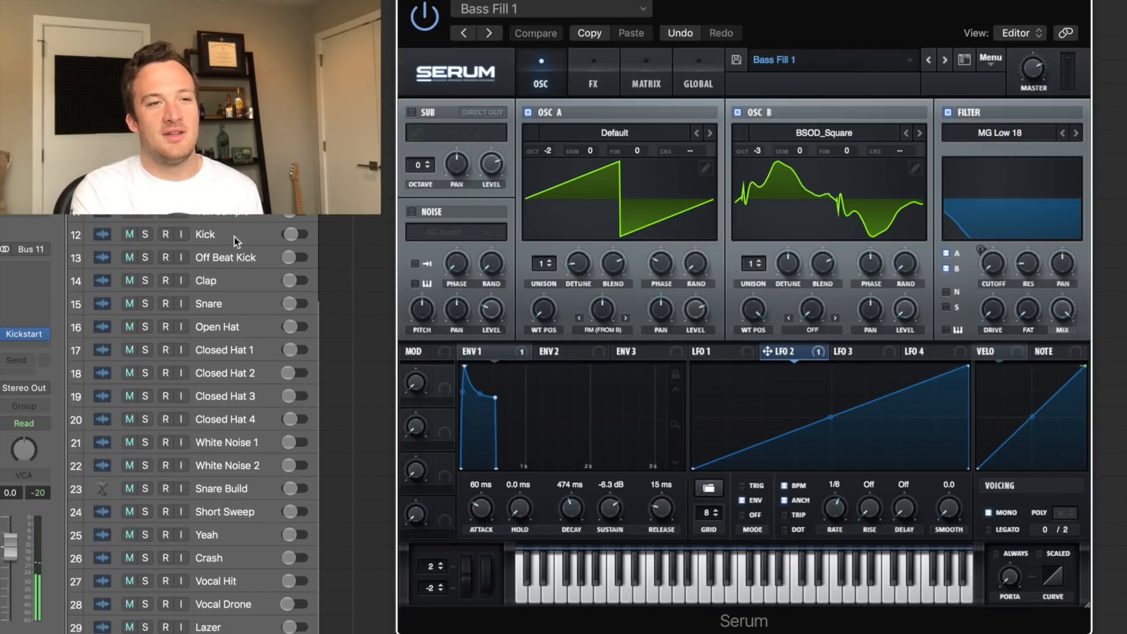
click(602, 329)
click(613, 626)
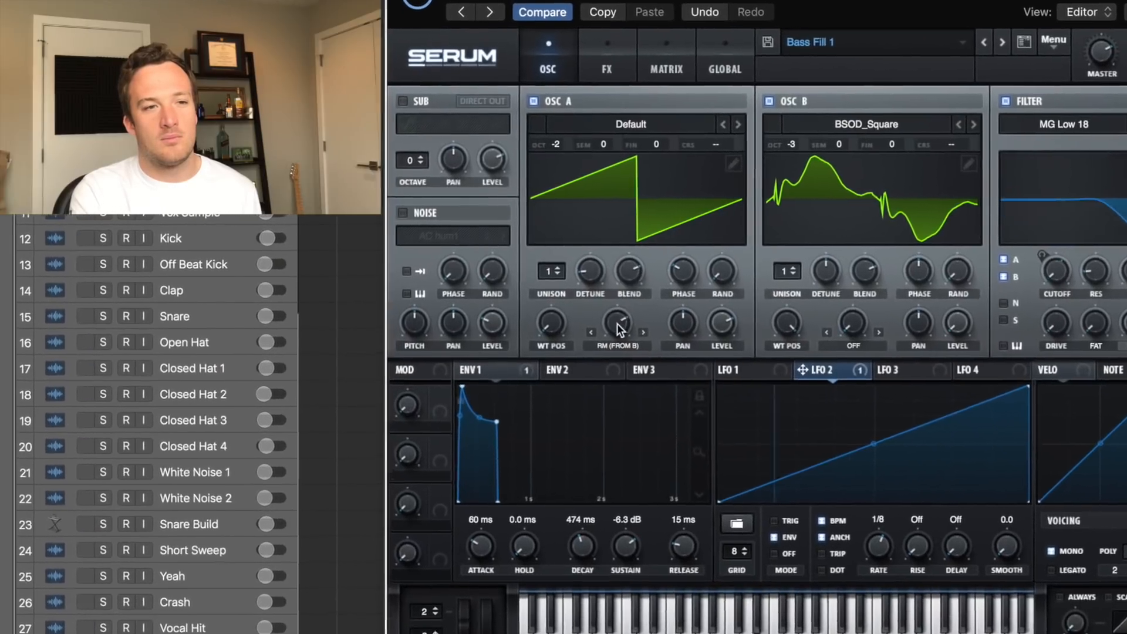
drag(617, 323, 585, 357)
drag(663, 378, 665, 252)
click(672, 357)
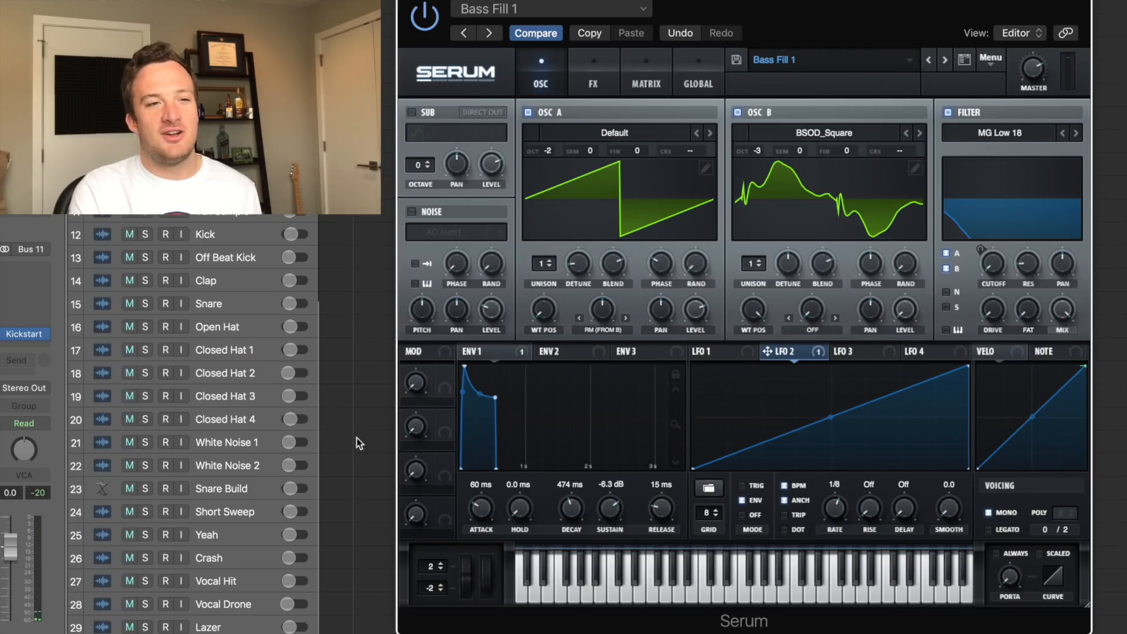
Check Envelope 1's filter cutoff modulation, and bypass the Hyper/Dimension, Distortion, Compressor and EQ effects on Bass Fill 1
click(475, 351)
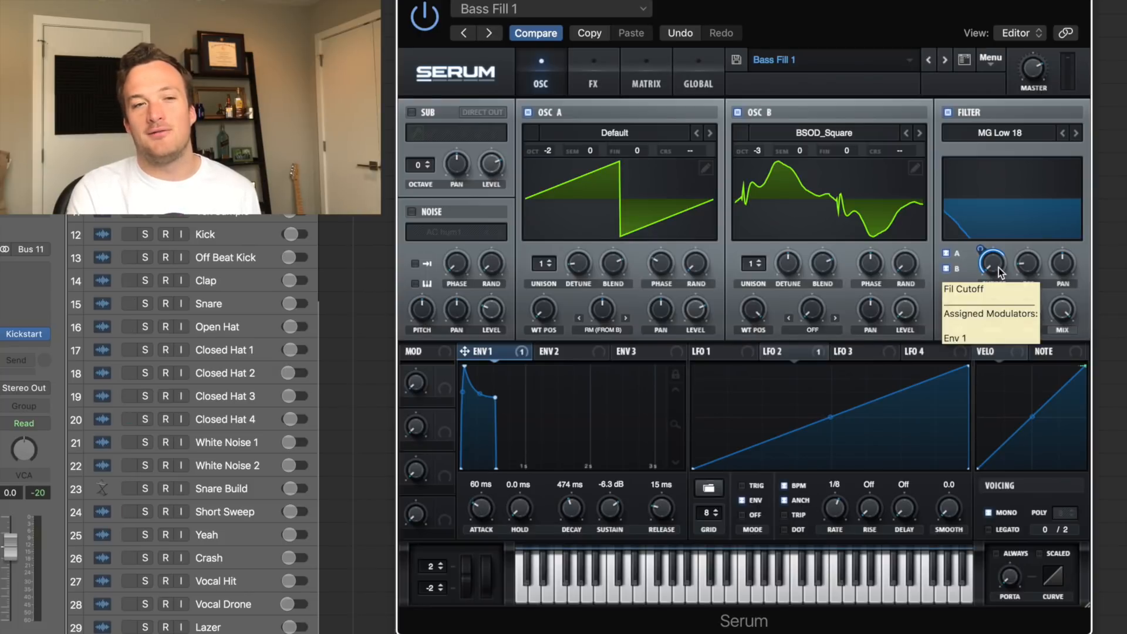
click(593, 83)
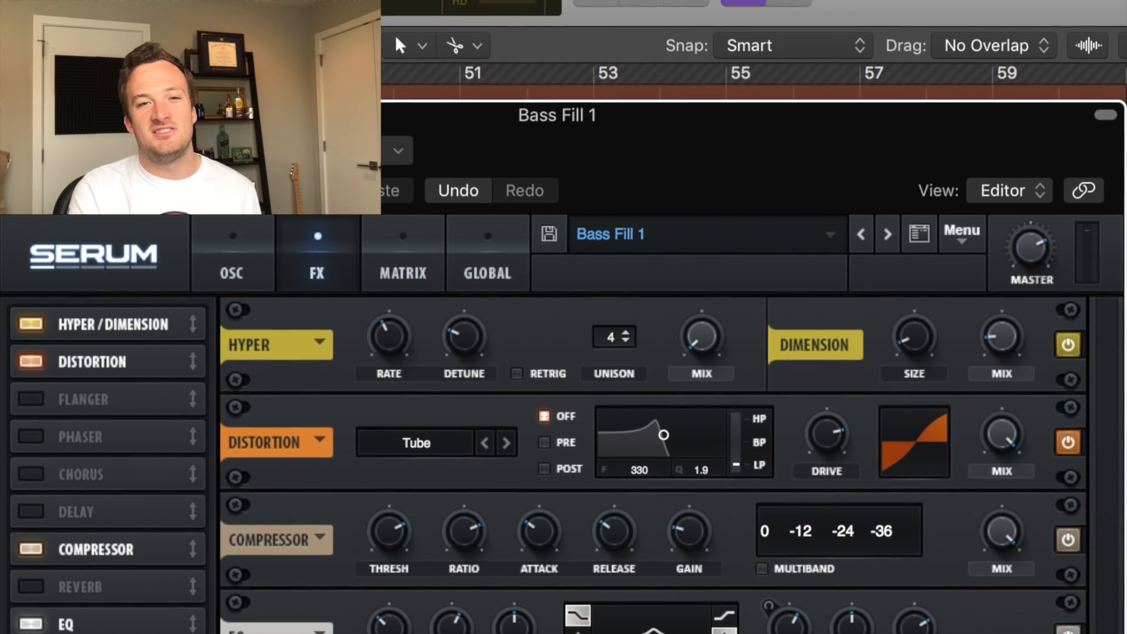
click(1068, 357)
click(1067, 431)
click(1068, 528)
click(1067, 624)
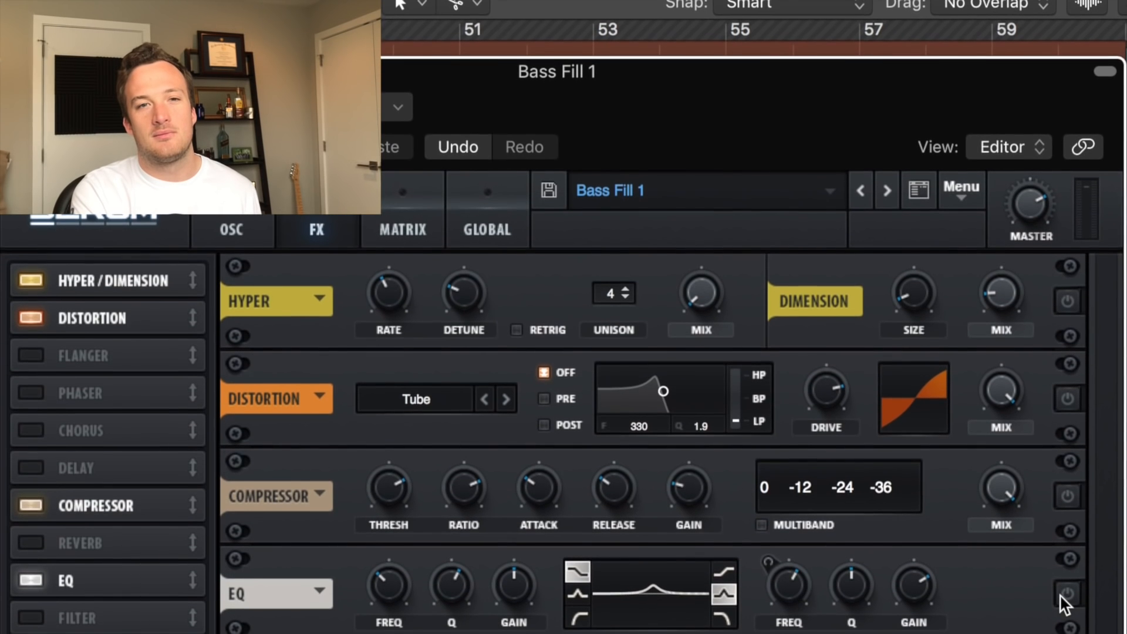
Turn the Hyper/Dimension, Distortion, Compressor and EQ effects of Bass Fill 1 back on
click(1067, 307)
click(1064, 385)
click(1065, 480)
click(1067, 577)
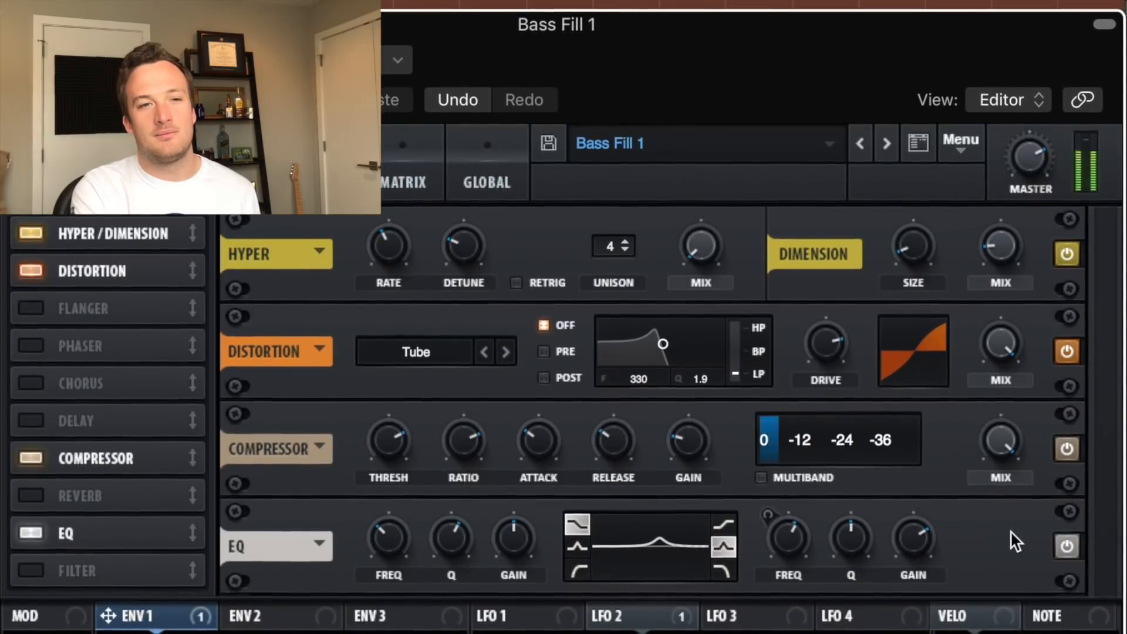
Close Bass Fill 1's synth and show the notes of the soloed Bass Fill 2 track in the piano roll
key(super+w)
key(p)
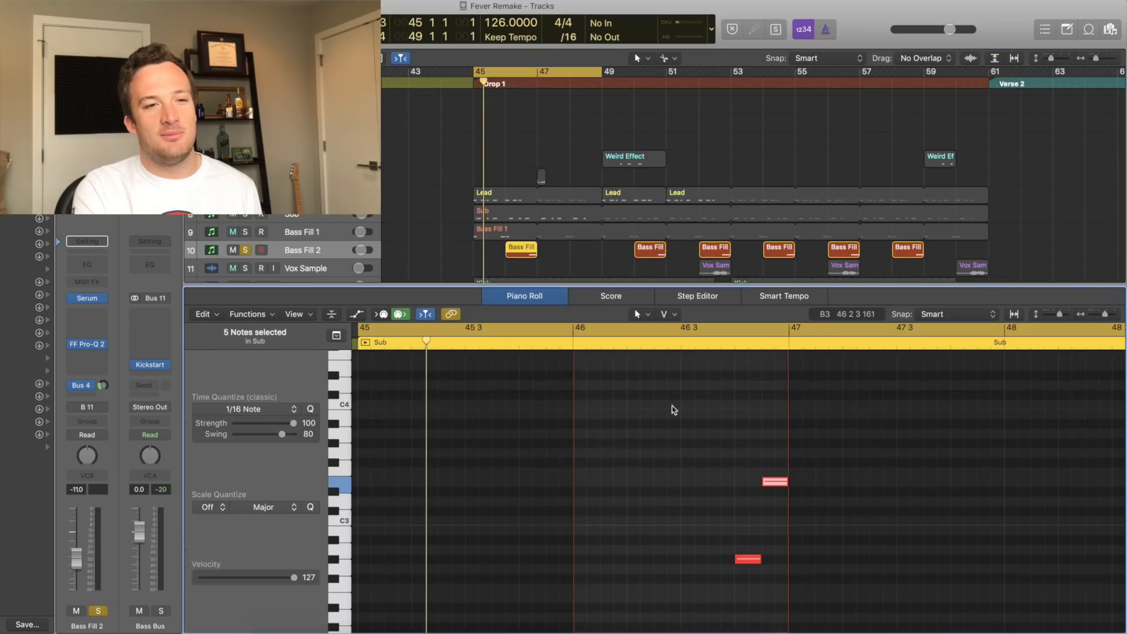
Play the soloed Bass Fill 2 track, and open its Serum synth to check the mono voicing and portamento settings
key(space)
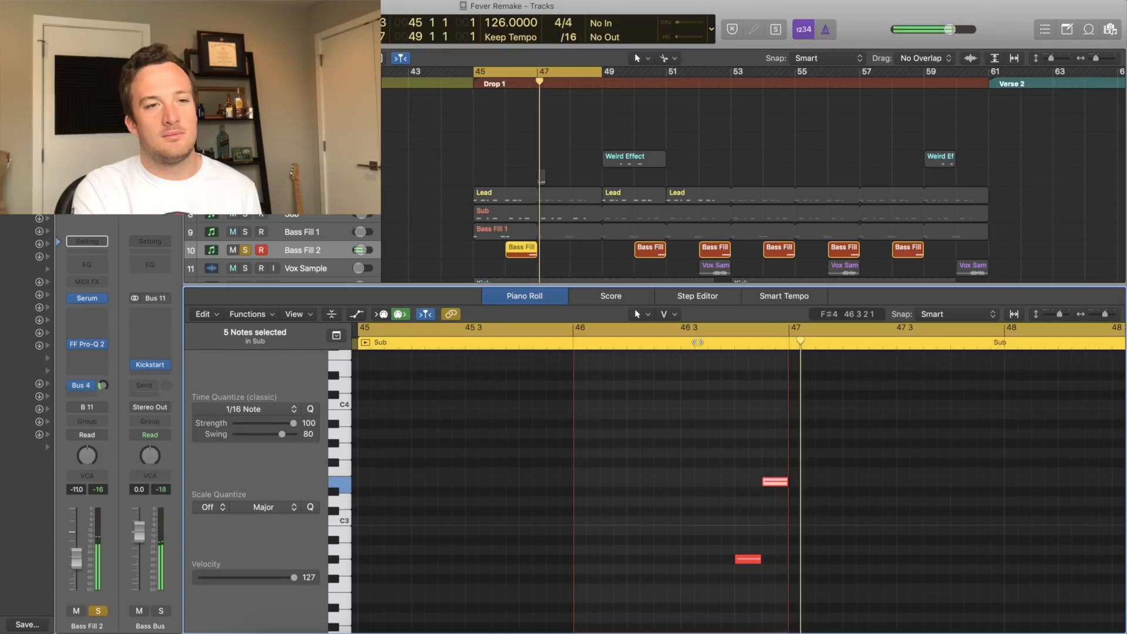
click(90, 301)
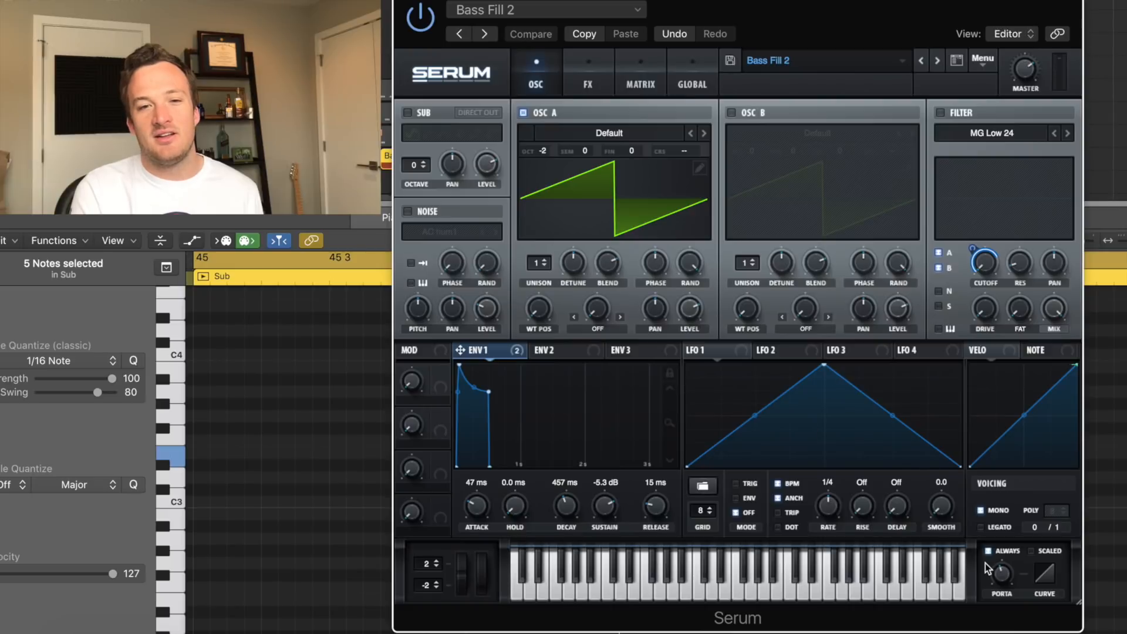
click(980, 509)
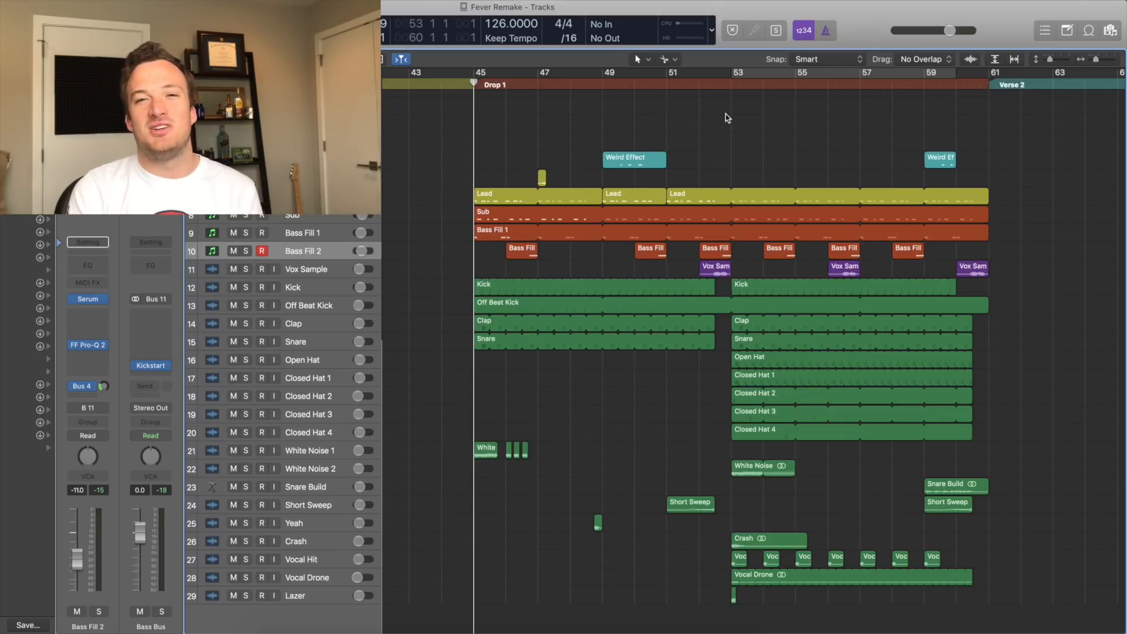
Solo the sample and drum tracks from Vox Sample through Lazer and play them looped from bar 53 to bar 61
drag(733, 76, 988, 118)
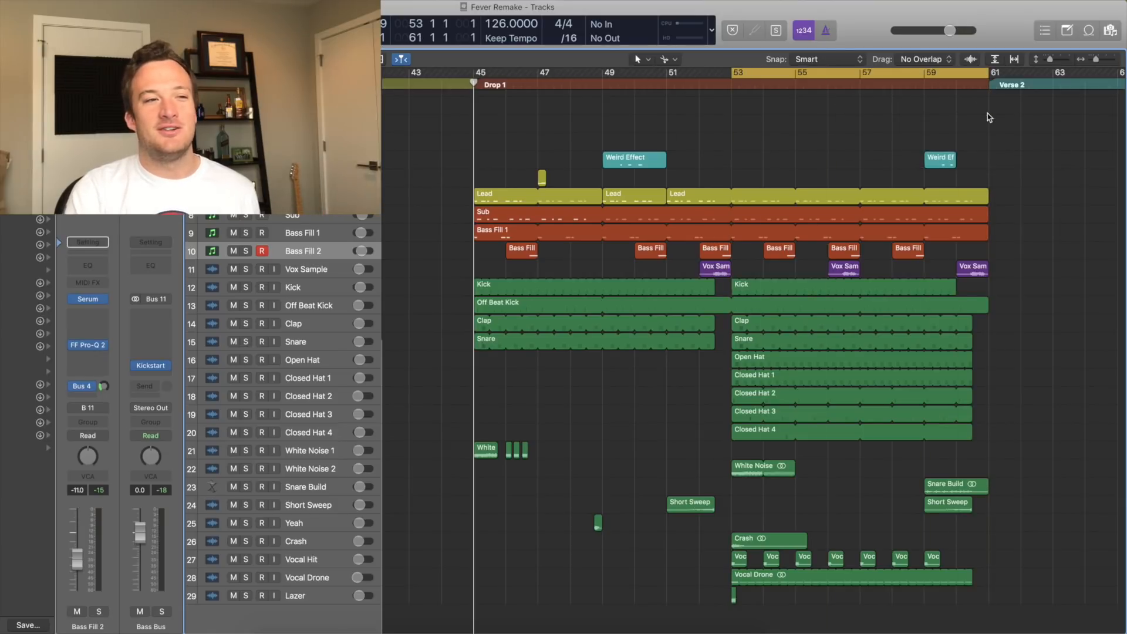
drag(248, 291, 238, 594)
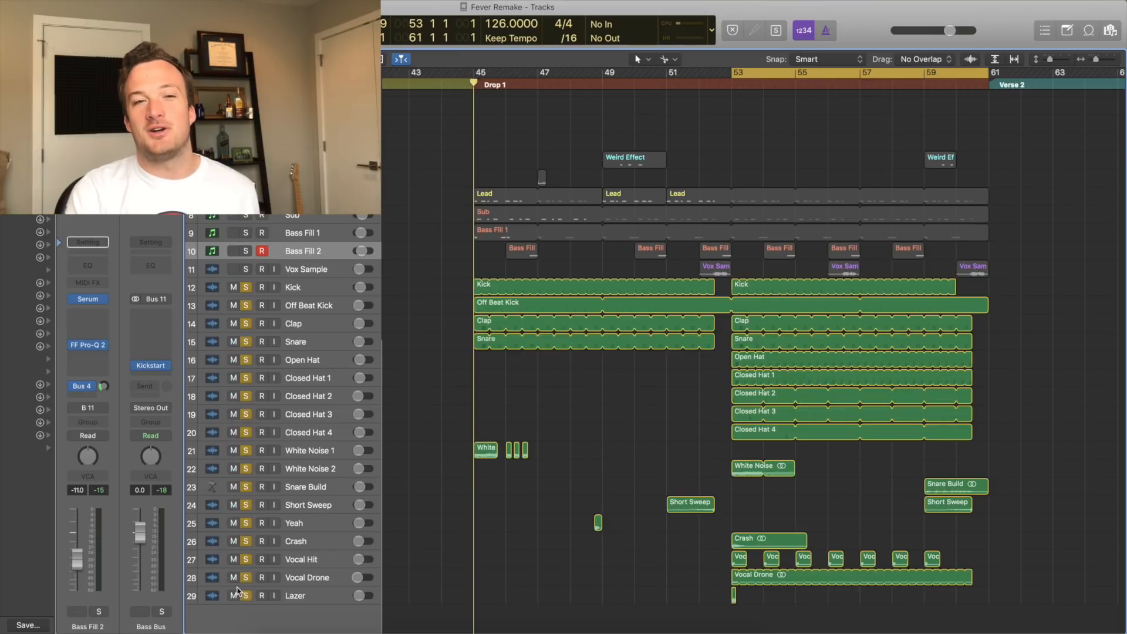
key(Down)
key(Down)
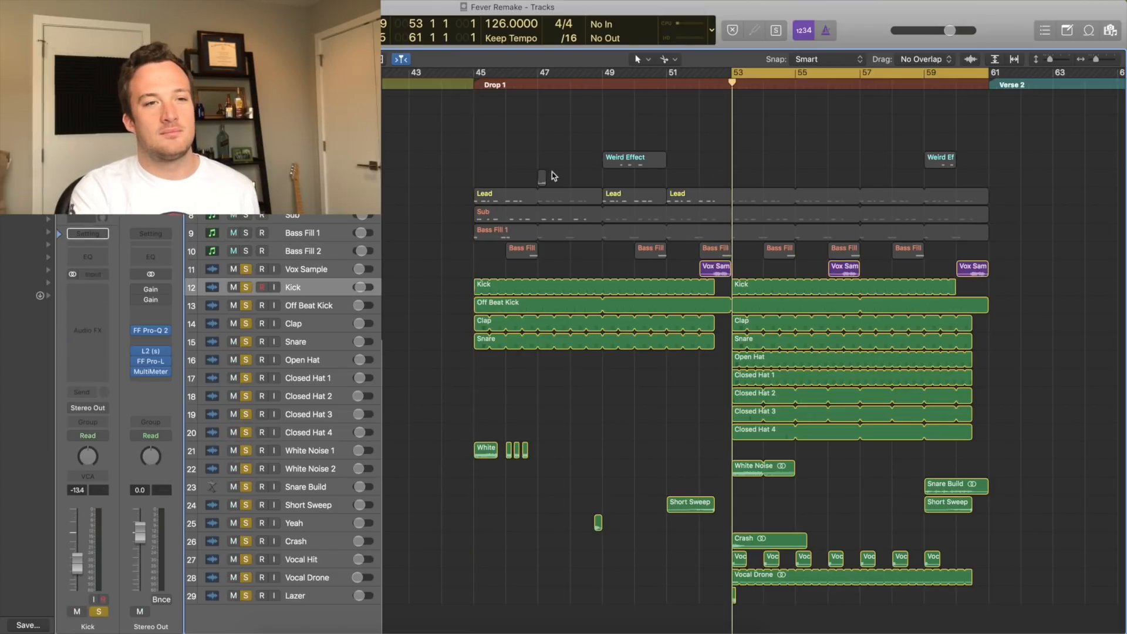
key(space)
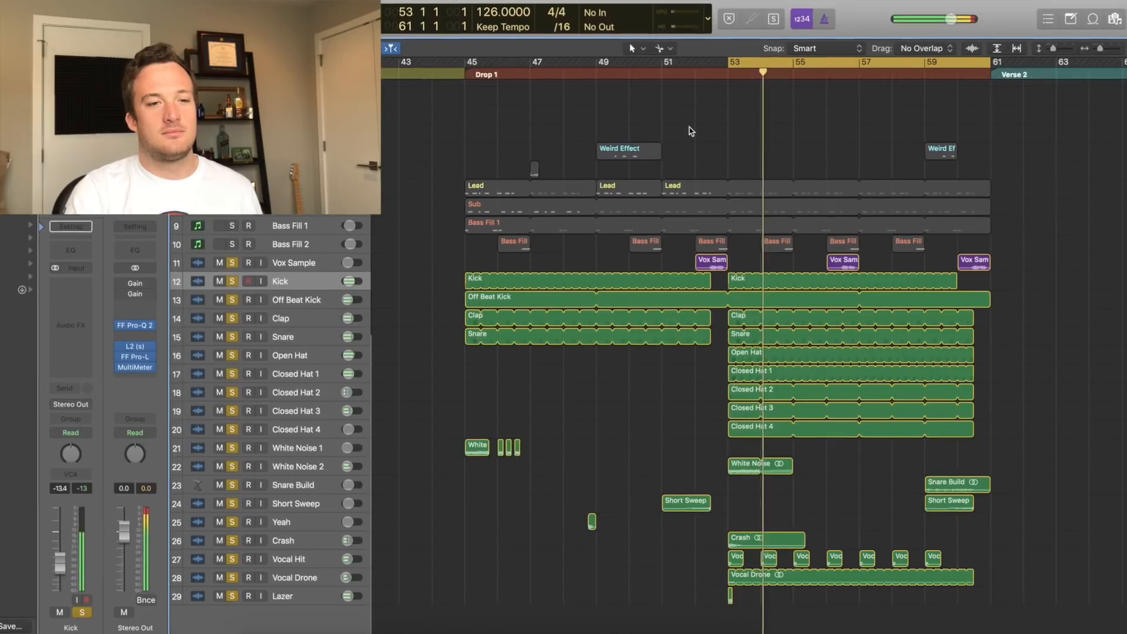